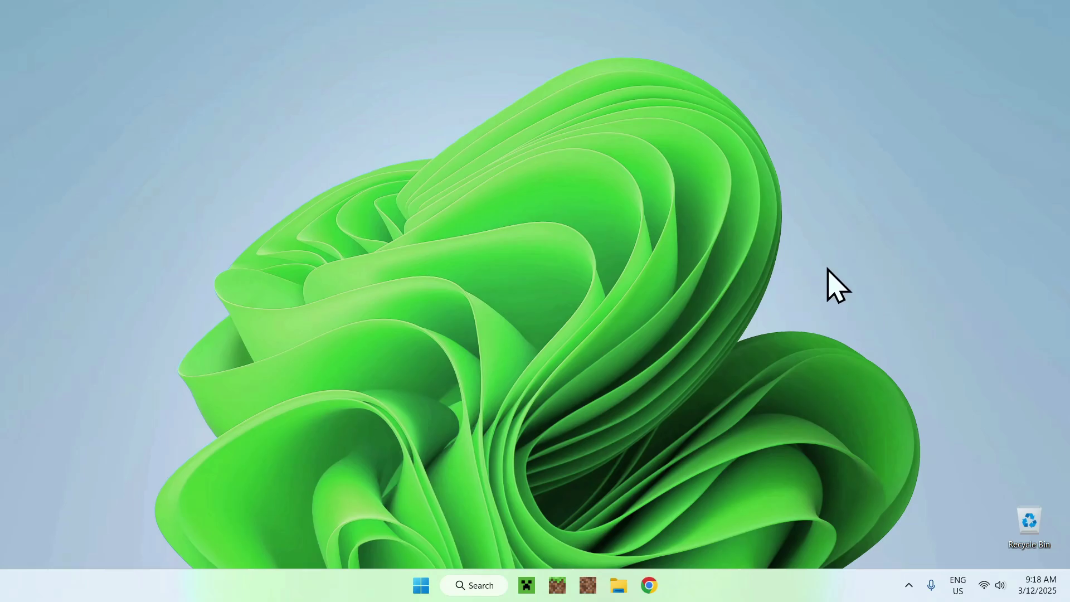
In a new Chrome tab, search Google for 'Faithful Minecraft'.
click(650, 584)
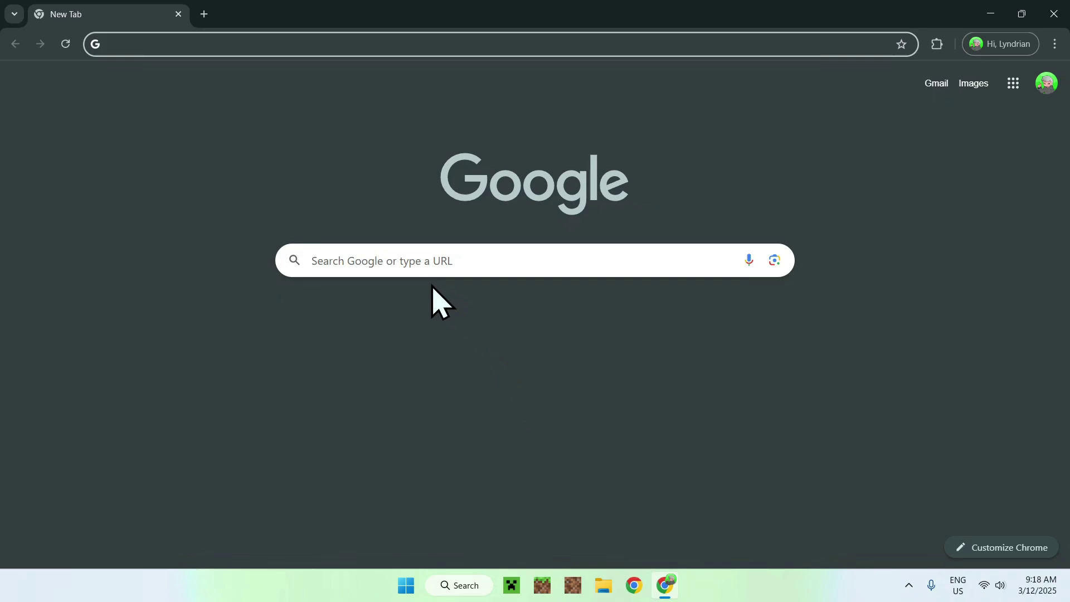
click(396, 259)
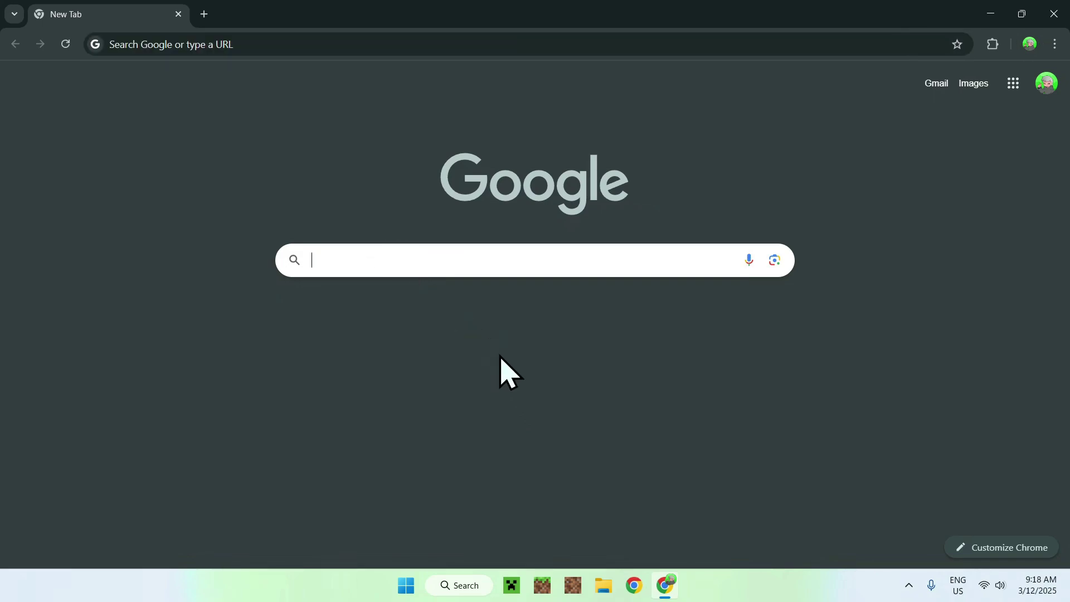
text(Faithfu)
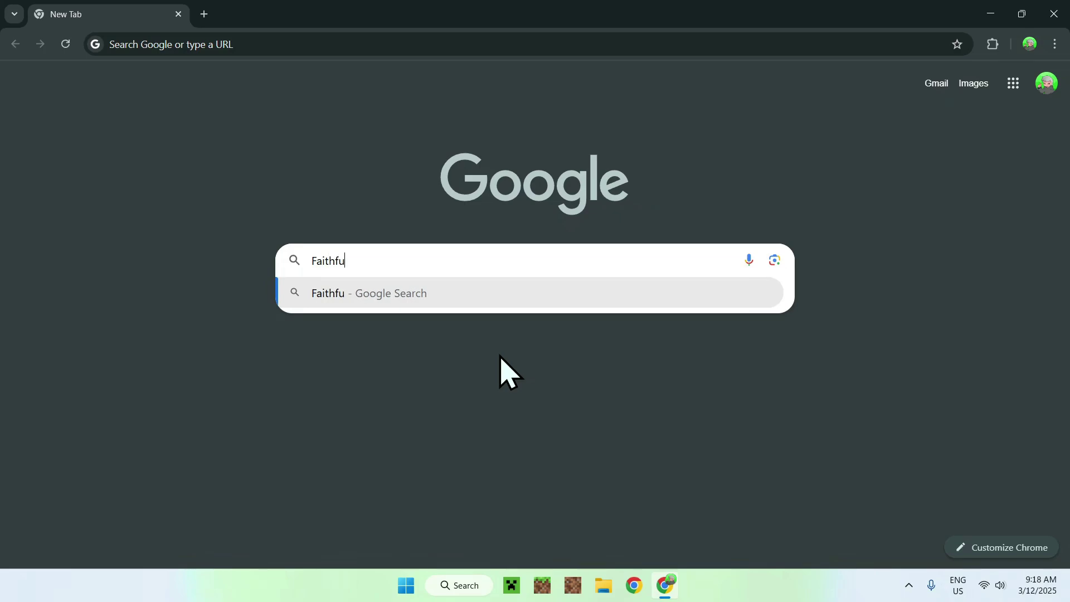
text(l Minecraft)
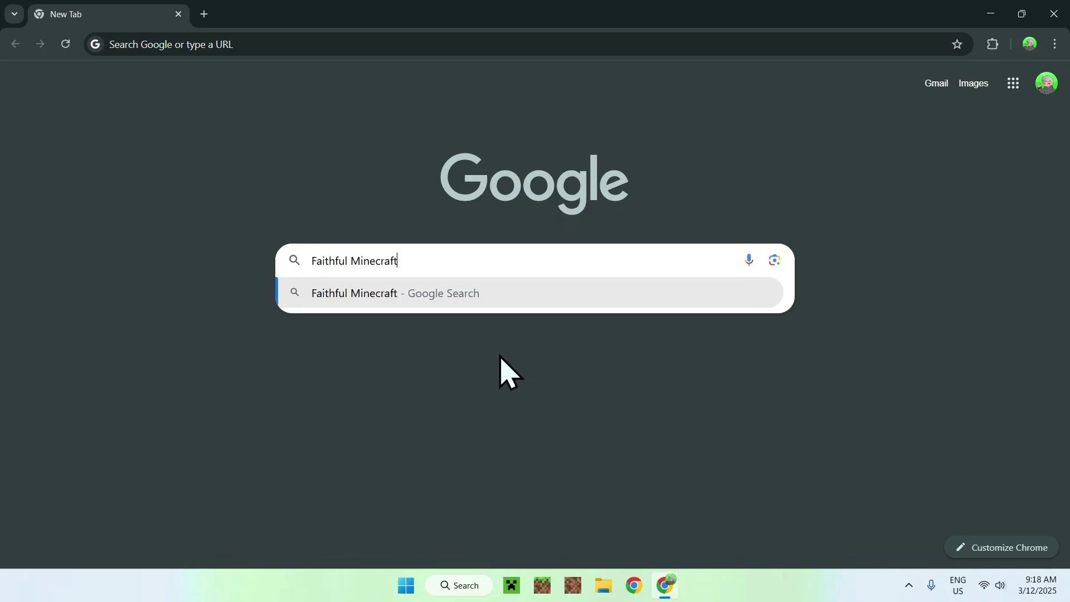
key(Return)
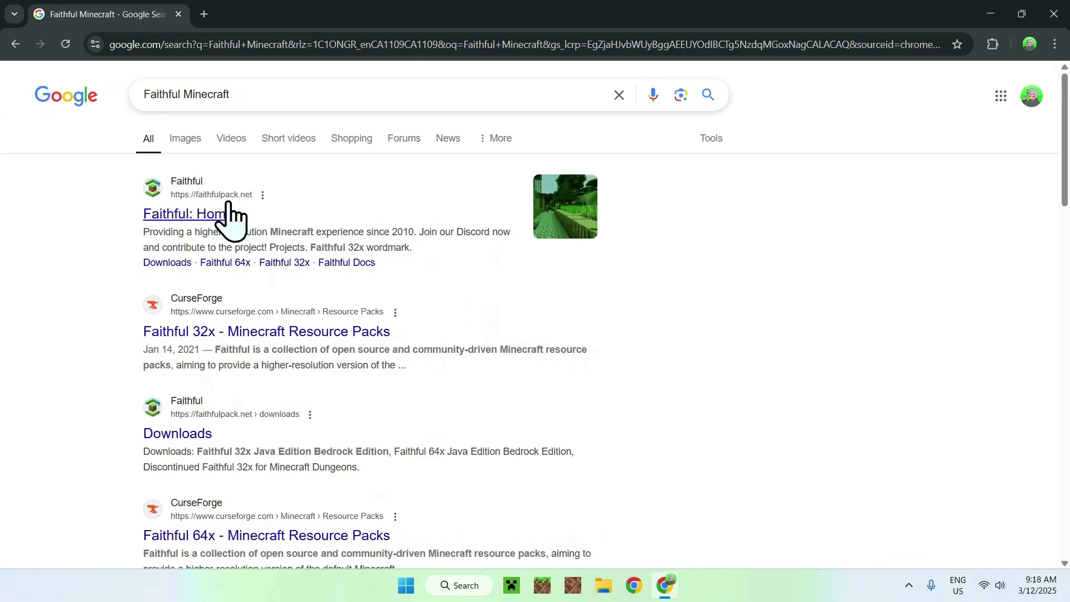
Download the Faithful 32x 1.21 Bedrock pack (Pre-release 13) from faithfulpack.net's Downloads page.
click(187, 217)
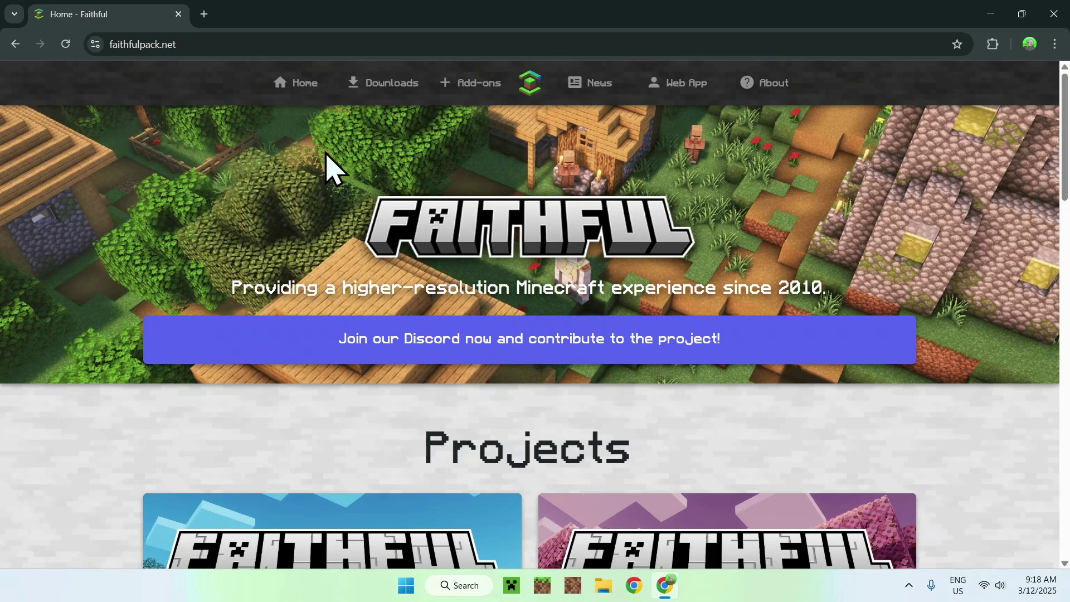
click(383, 88)
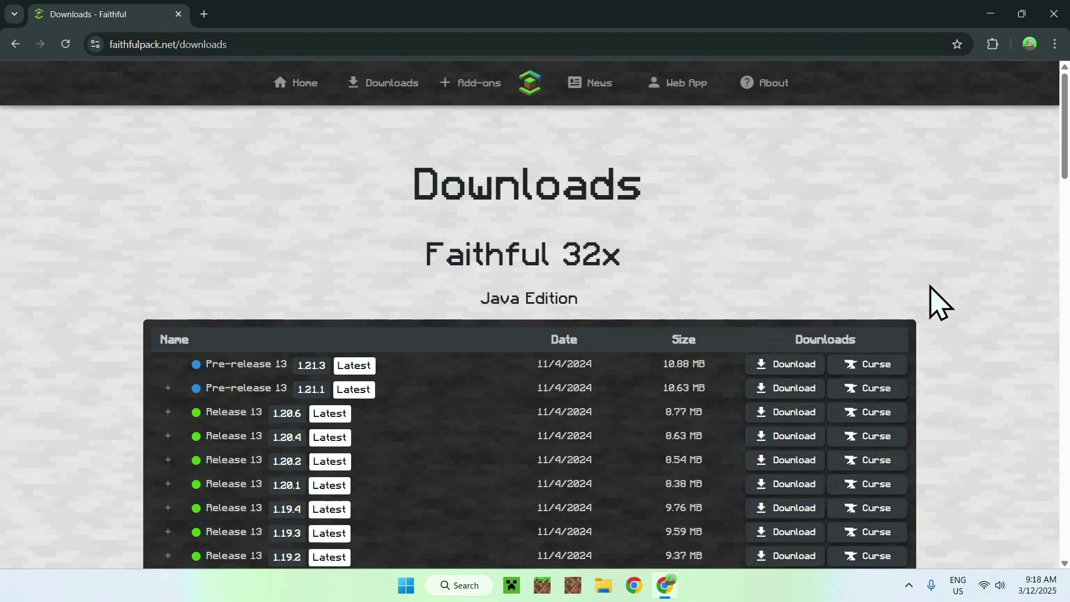
scroll(967, 306, down, 10)
scroll(966, 292, down, 3)
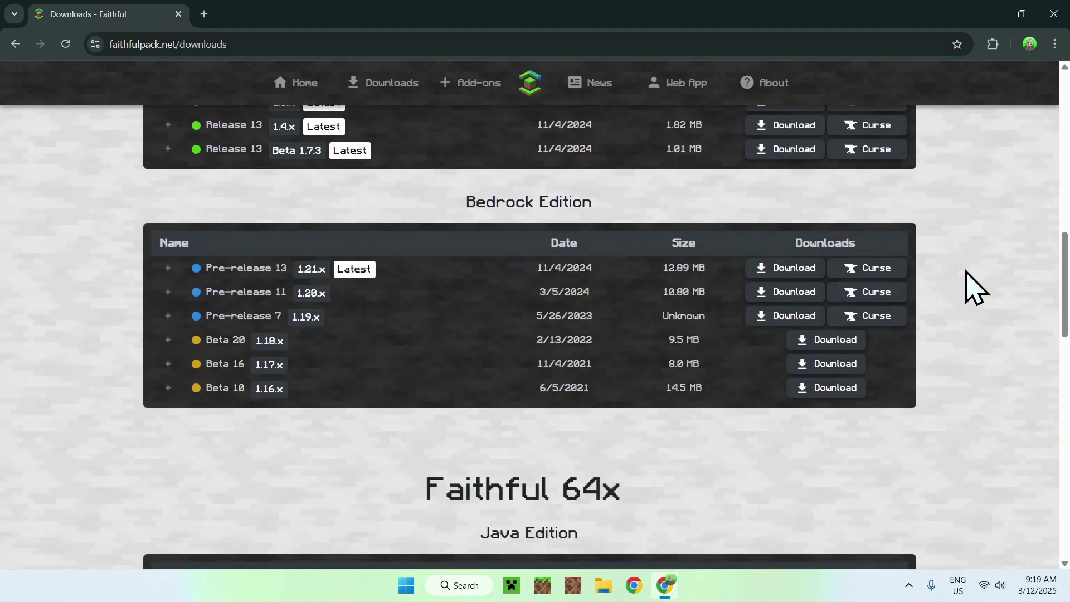
click(778, 271)
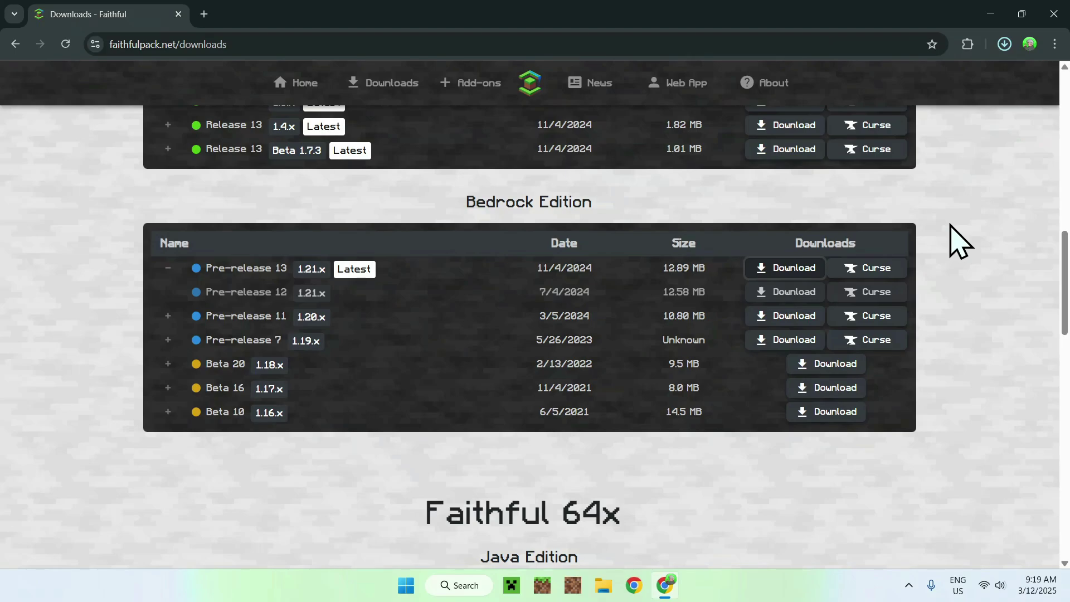
click(1004, 45)
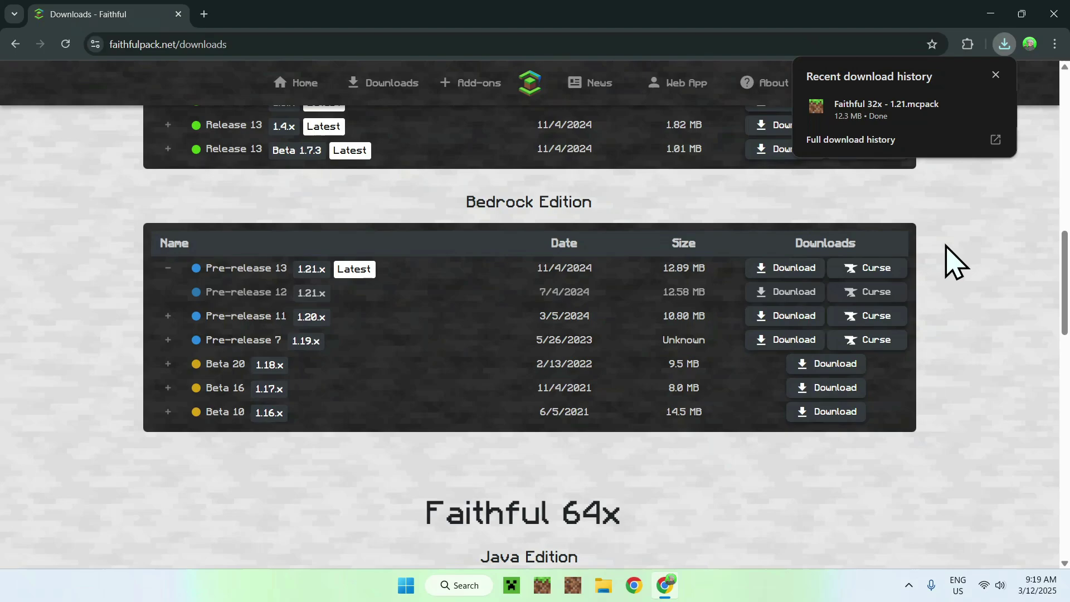
Close Chrome and open the Downloads folder in File Explorer.
click(1054, 13)
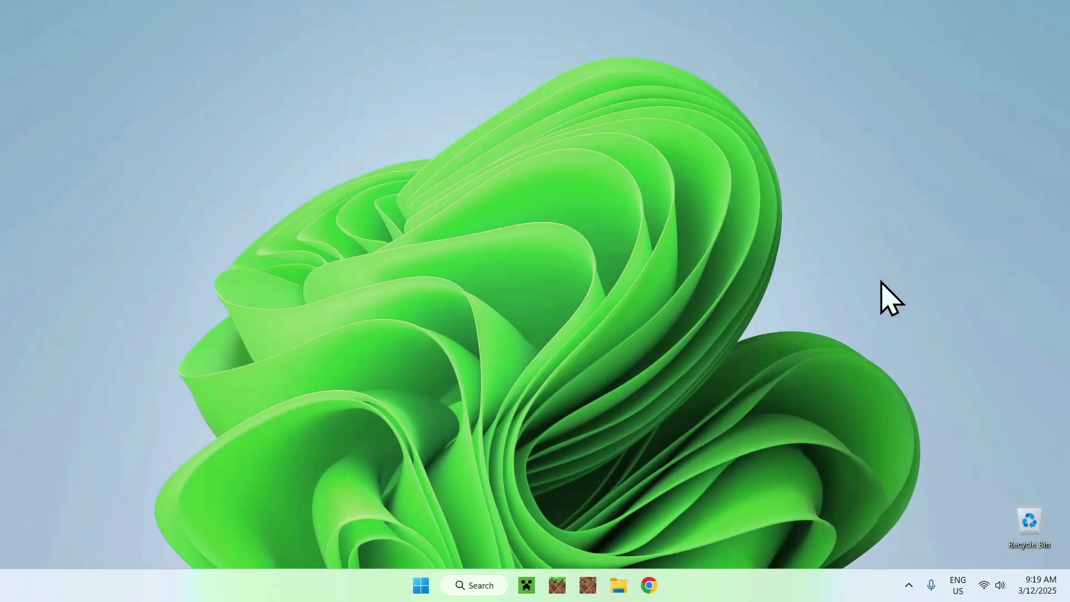
click(618, 585)
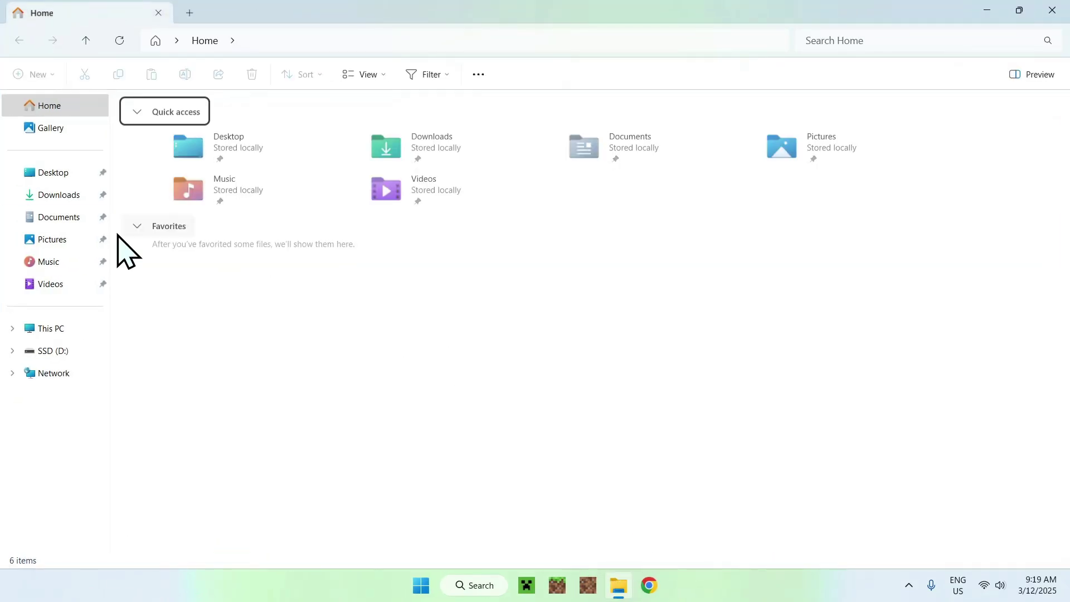
click(50, 196)
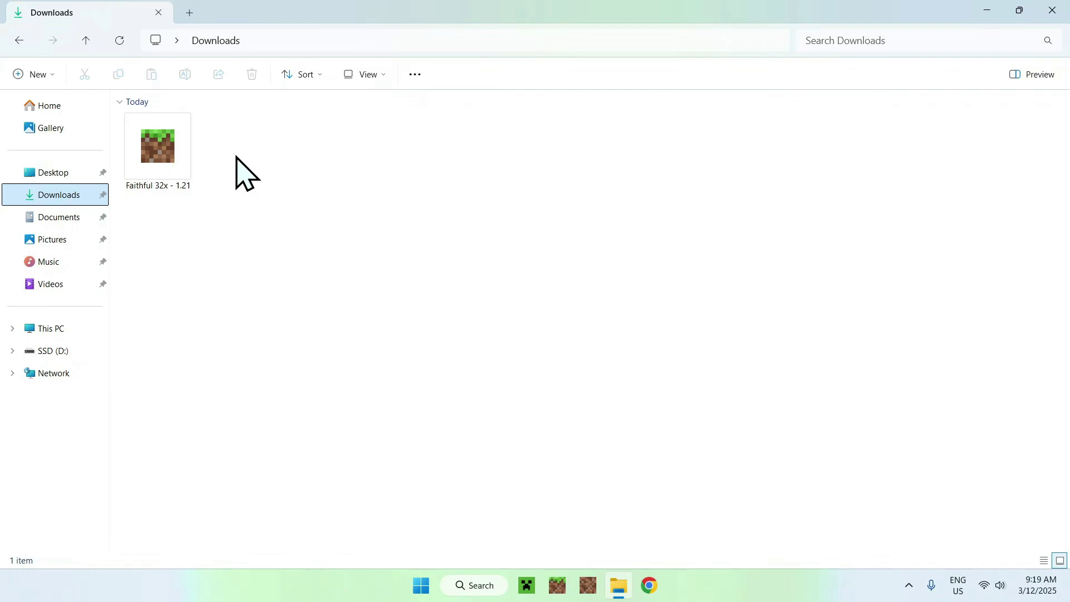
Turn on file name extensions so the pack shows as Faithful 32x - 1.21.mcpack.
click(362, 76)
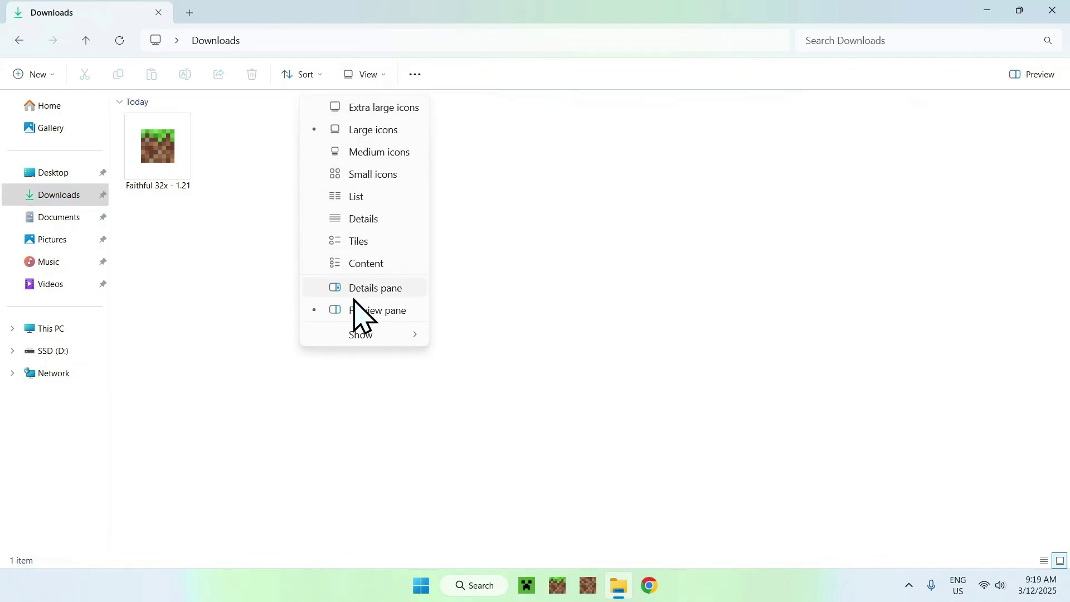
mouse_move(357, 337)
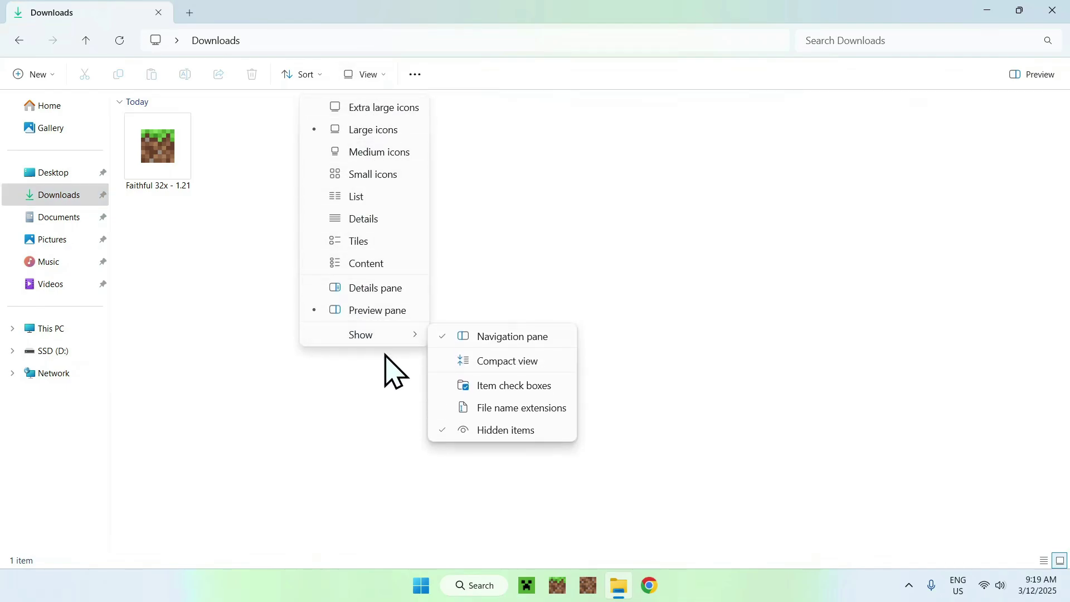
click(485, 410)
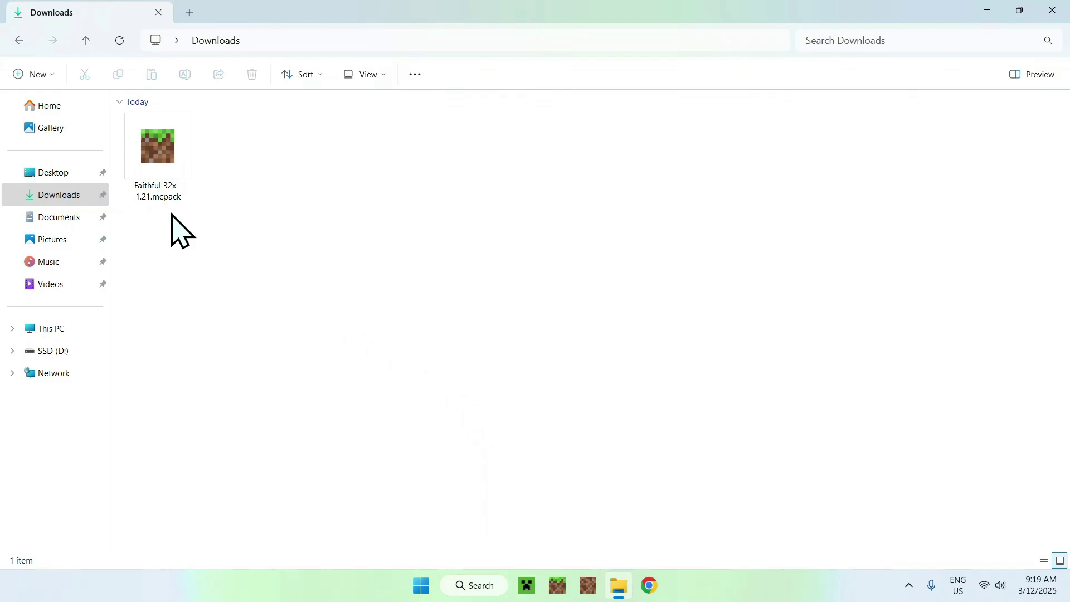
click(364, 78)
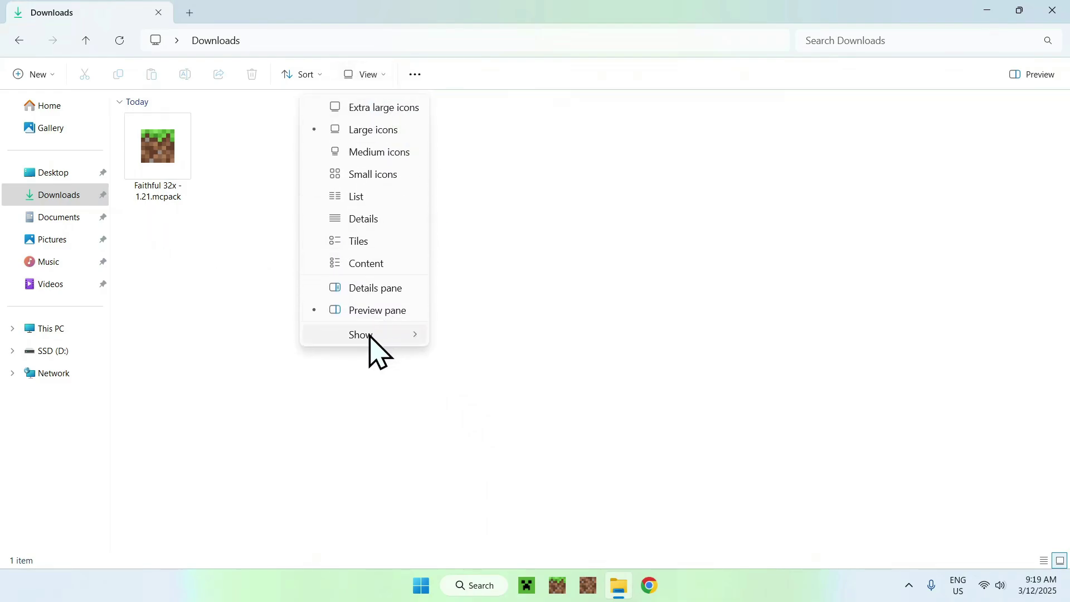
mouse_move(395, 341)
click(484, 409)
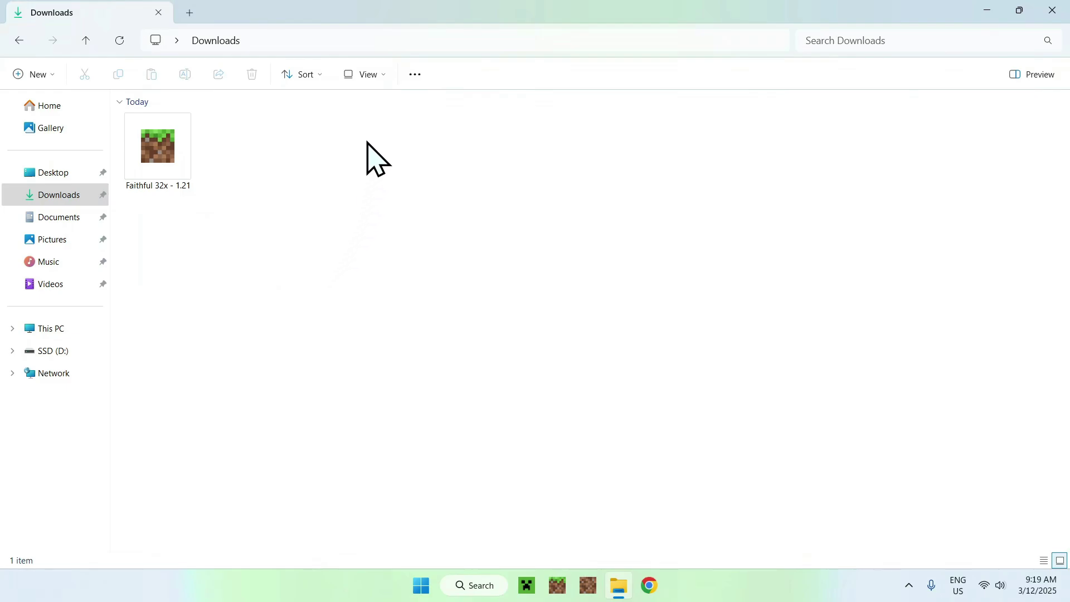
click(363, 75)
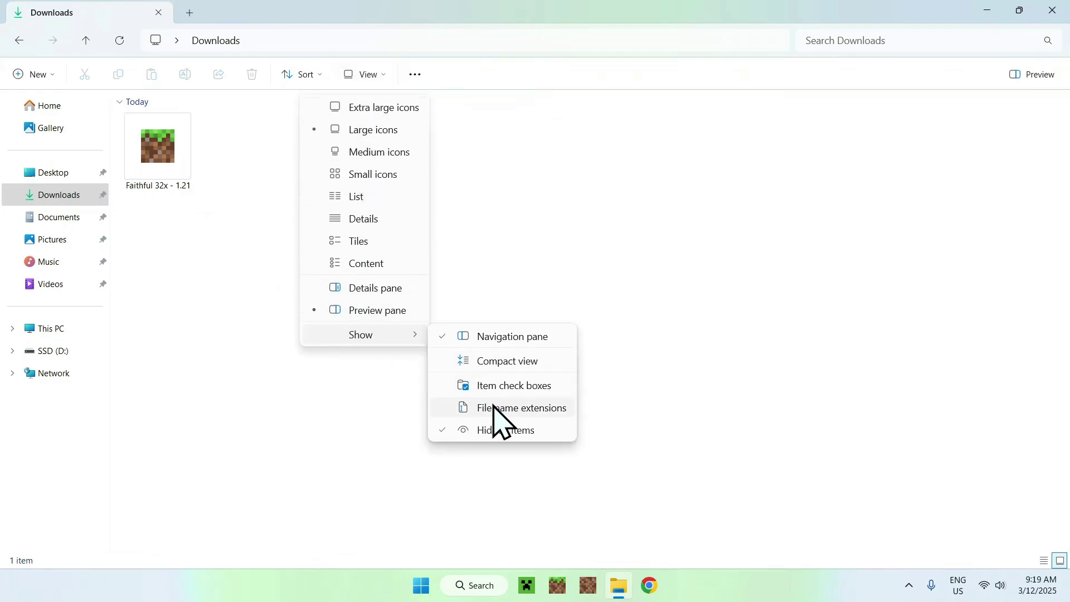
click(495, 407)
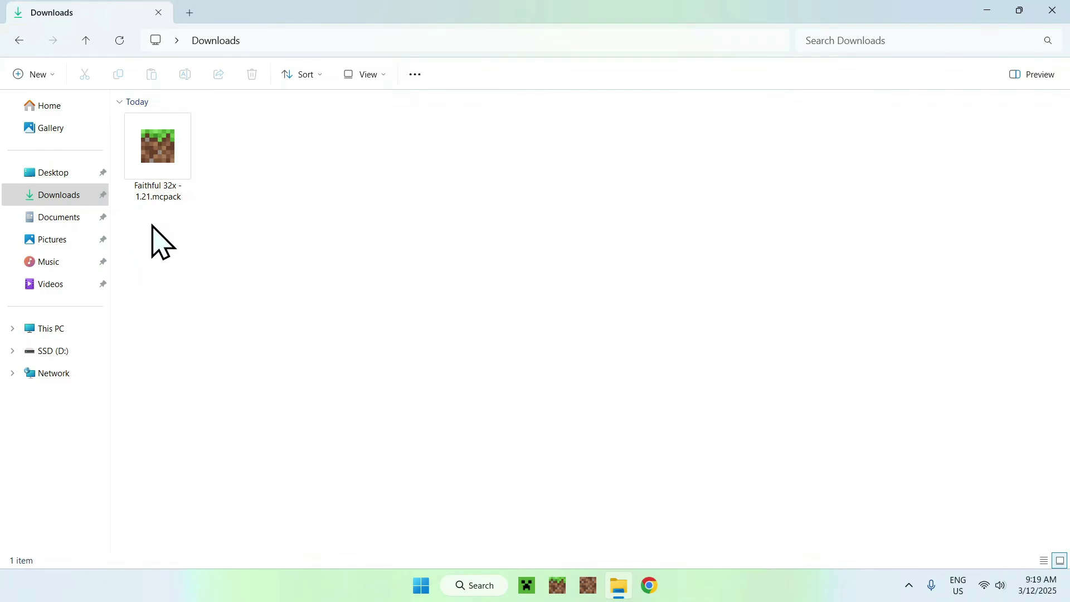
Rename the pack to Faithful 32x - 1.21.zip and confirm the extension change.
click(171, 140)
click(185, 74)
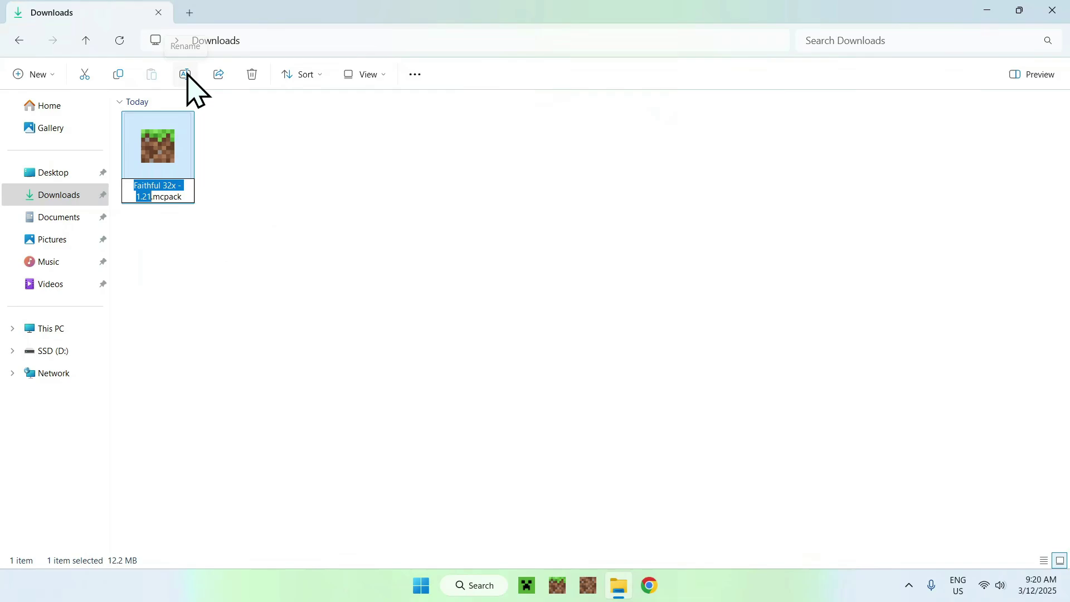
click(154, 198)
drag(153, 198, 178, 195)
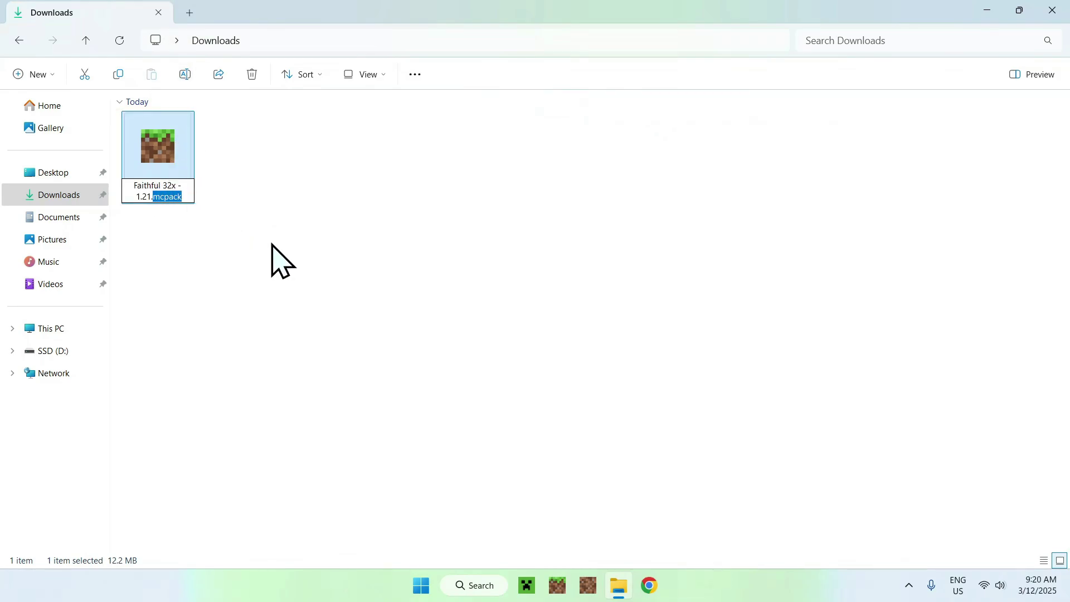
key(BackSpace)
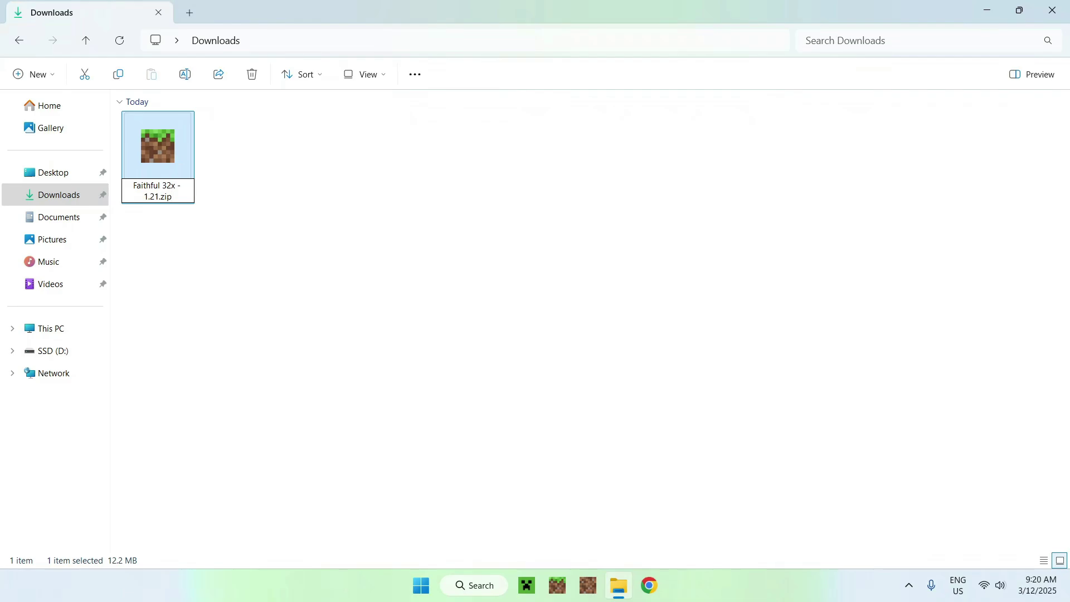
key(Return)
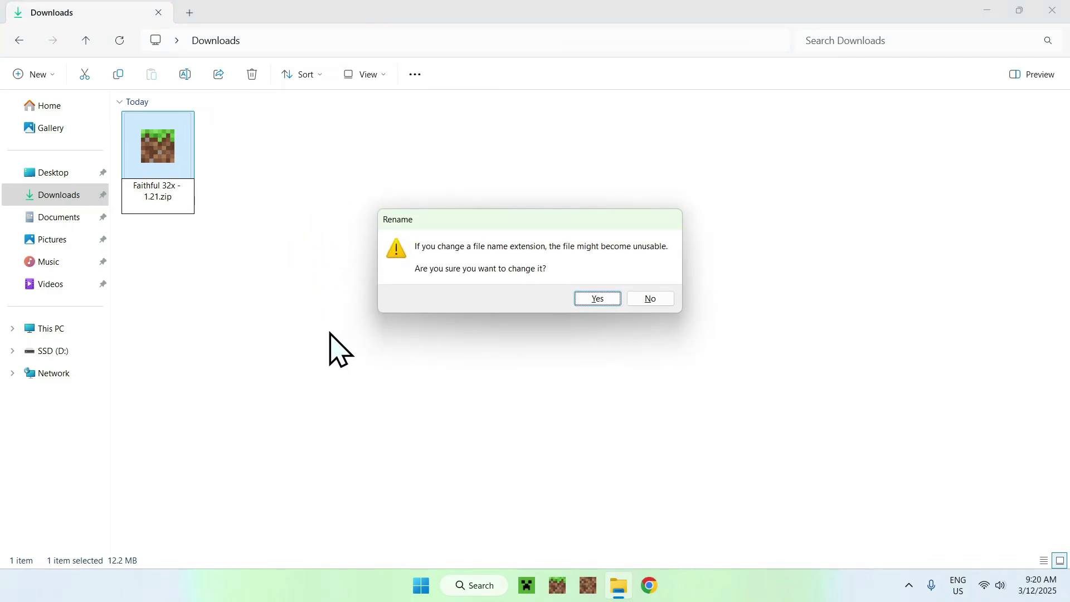
click(596, 298)
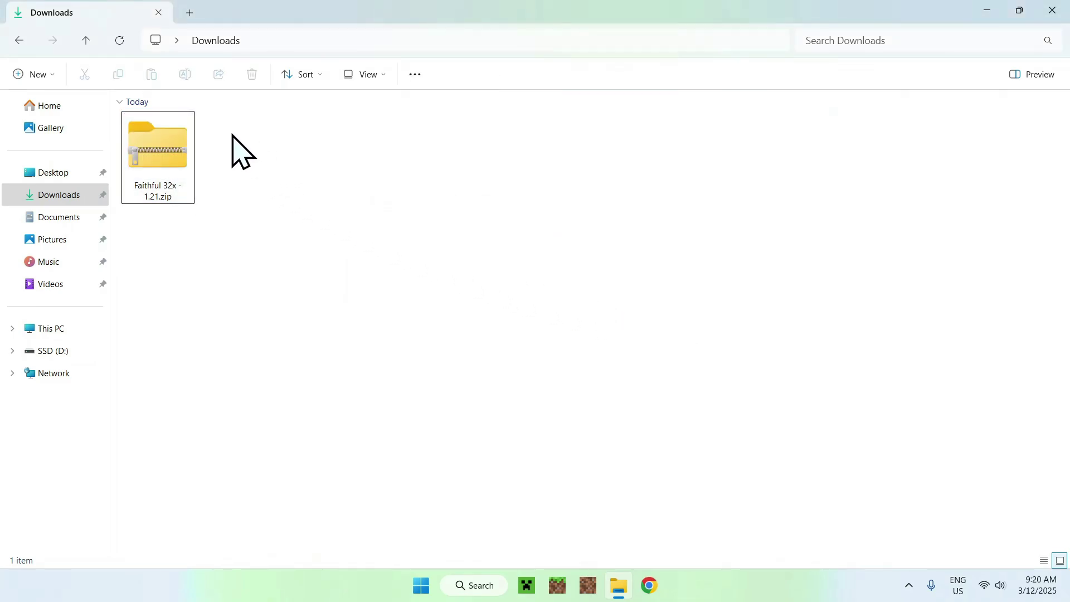
Preview the zip's contents, then extract it into a Faithful 32x - 1.21 folder in Downloads.
double_click(158, 148)
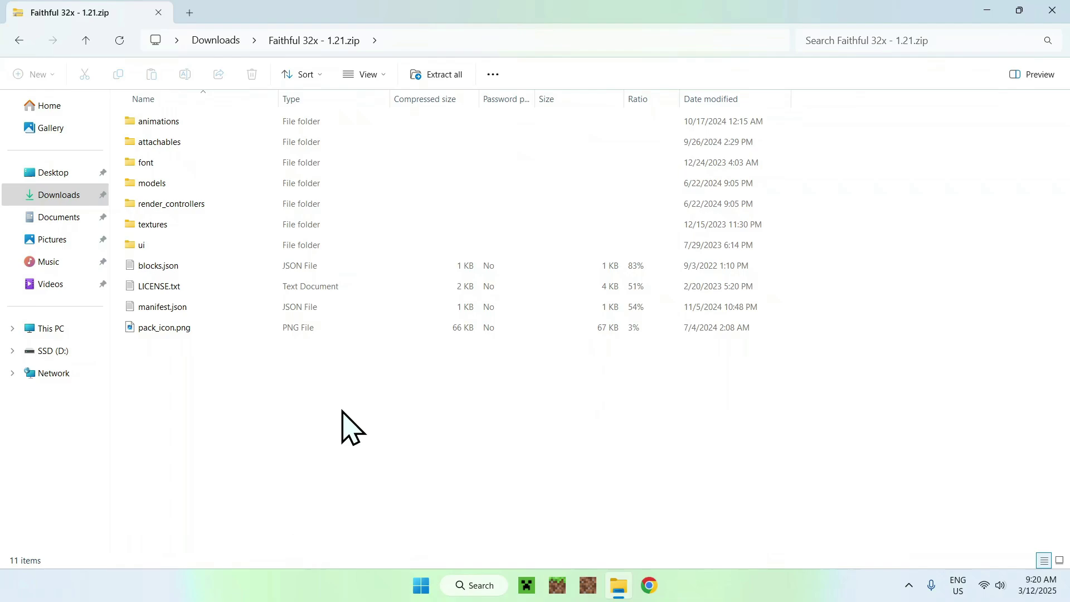
click(216, 40)
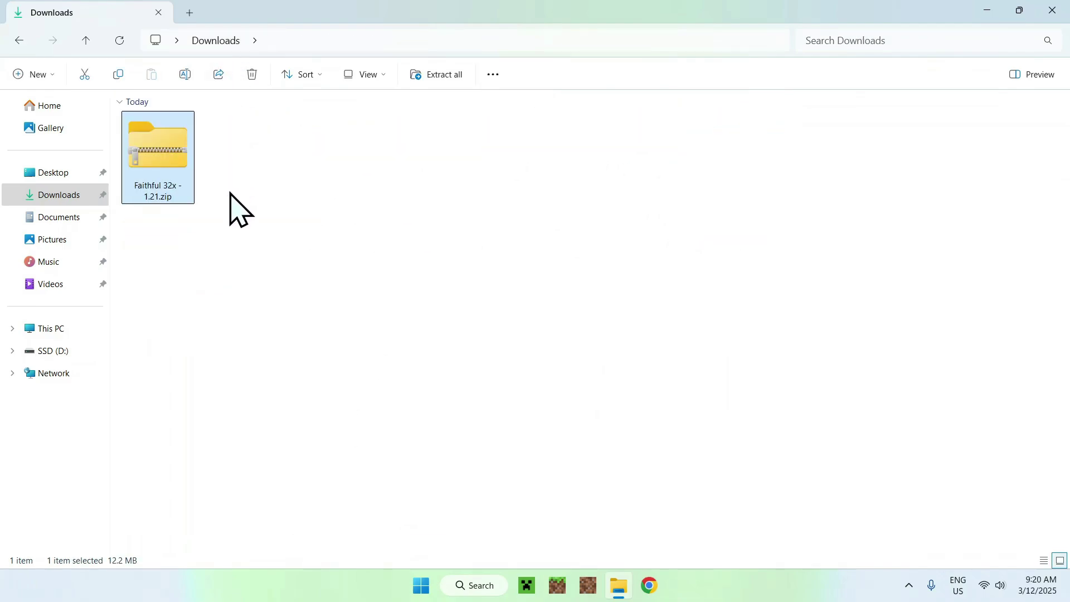
right_click(163, 147)
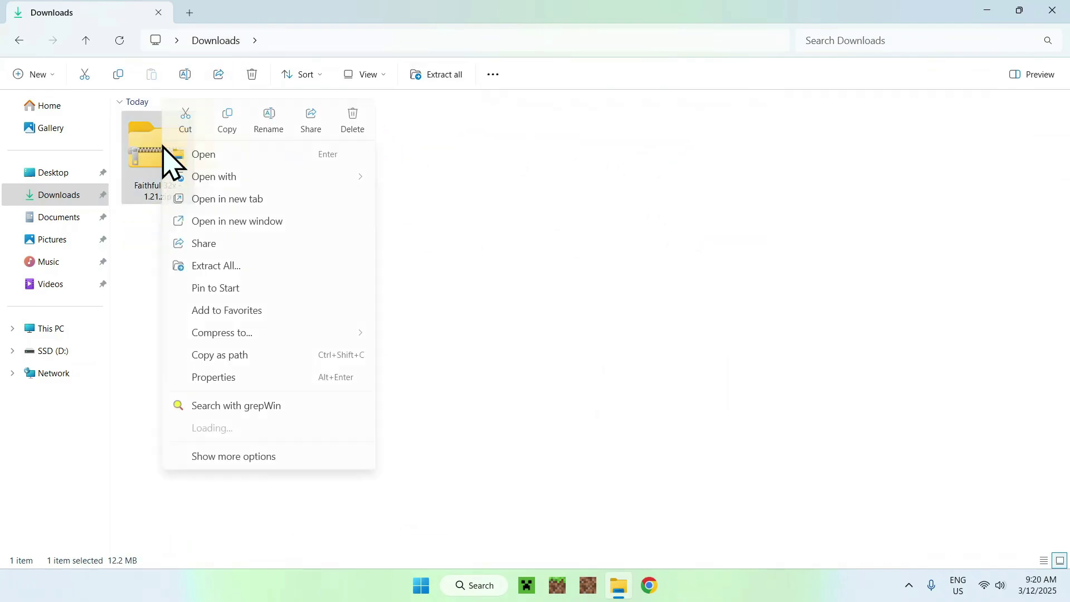
click(244, 266)
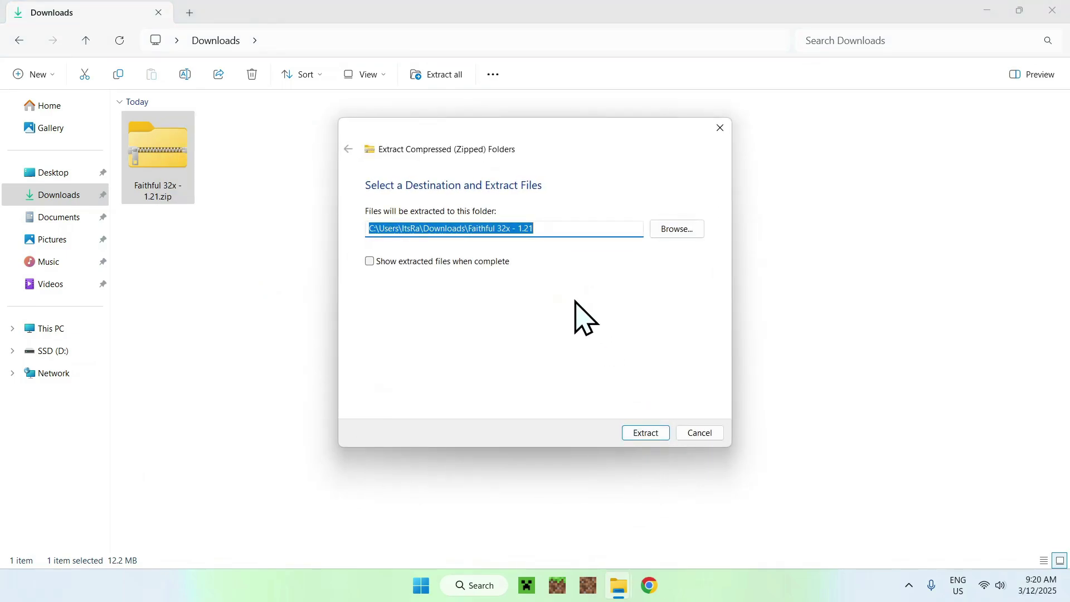
click(640, 435)
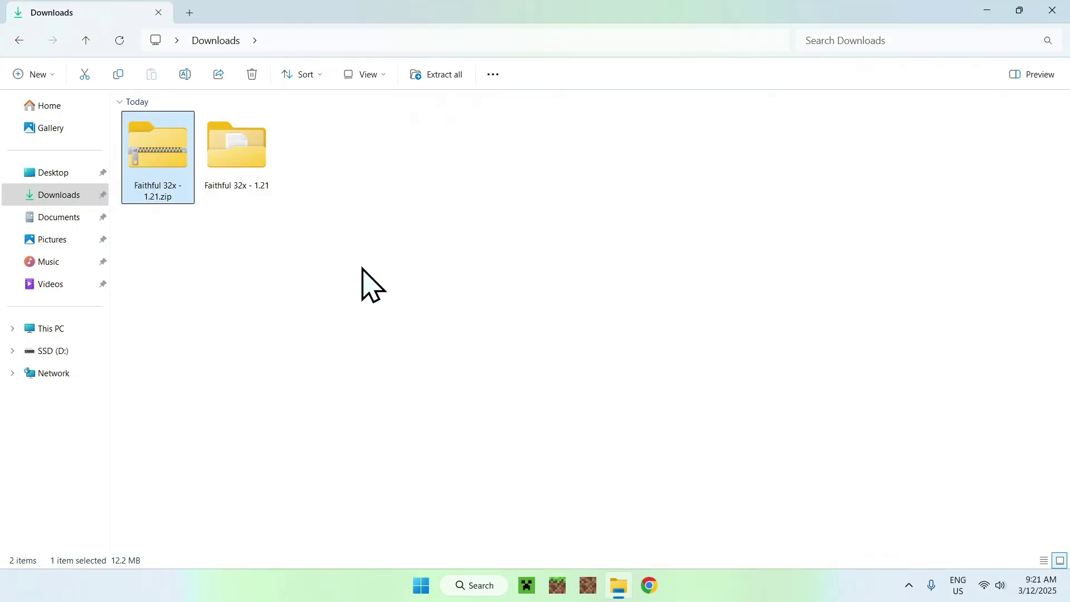
double_click(246, 155)
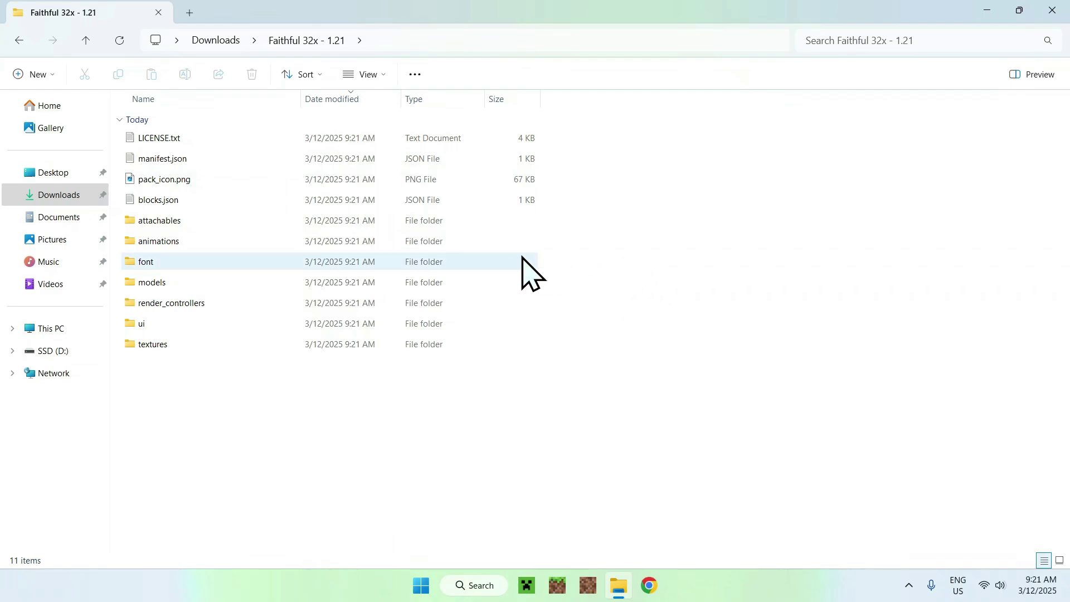
double_click(338, 343)
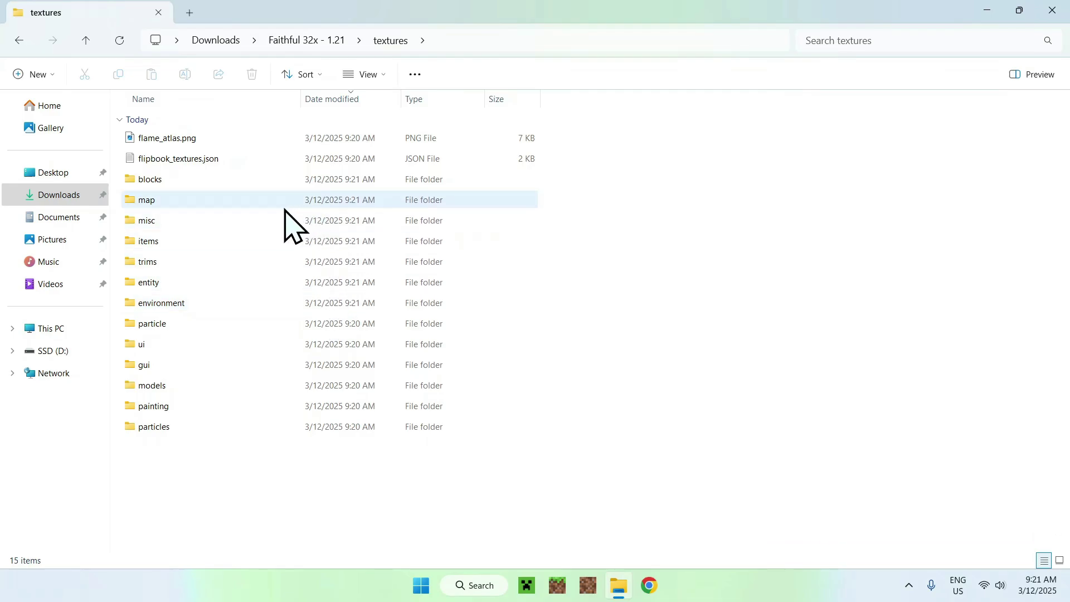
click(282, 180)
double_click(282, 180)
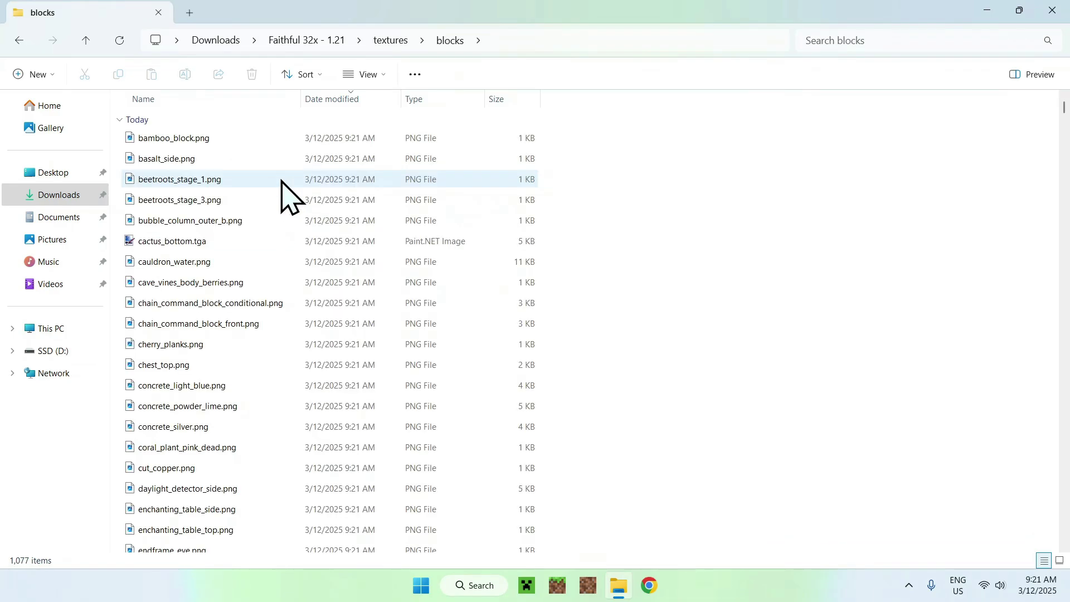
double_click(170, 180)
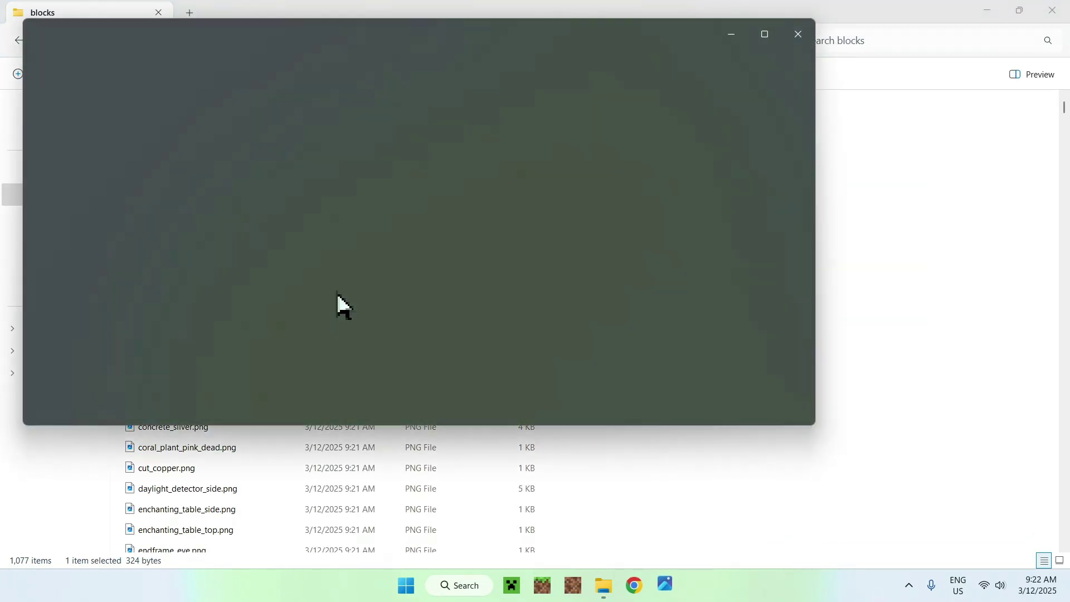
scroll(434, 251, up, 5)
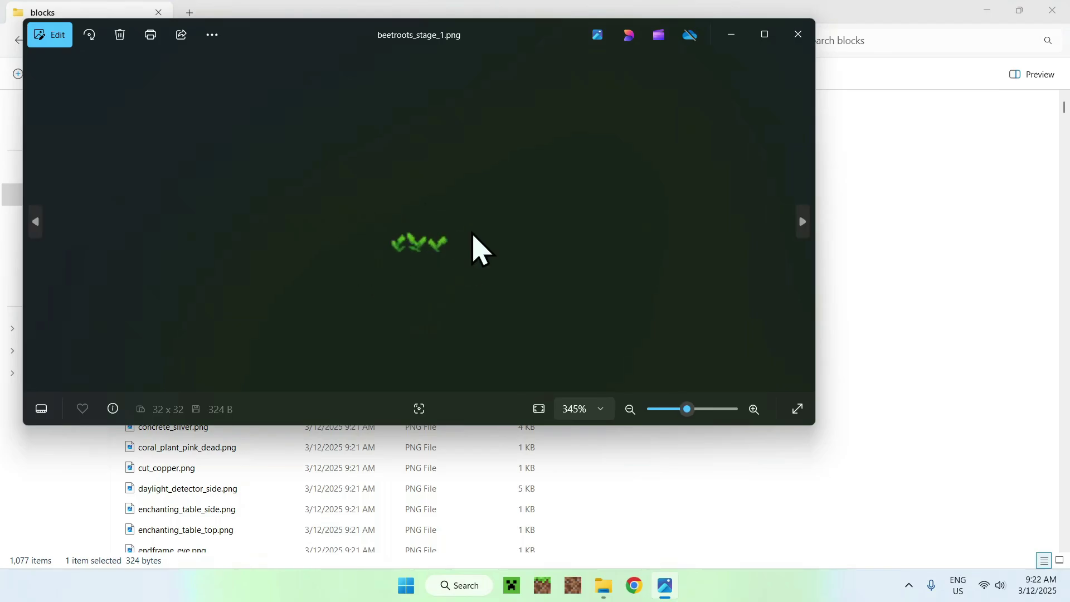
click(797, 34)
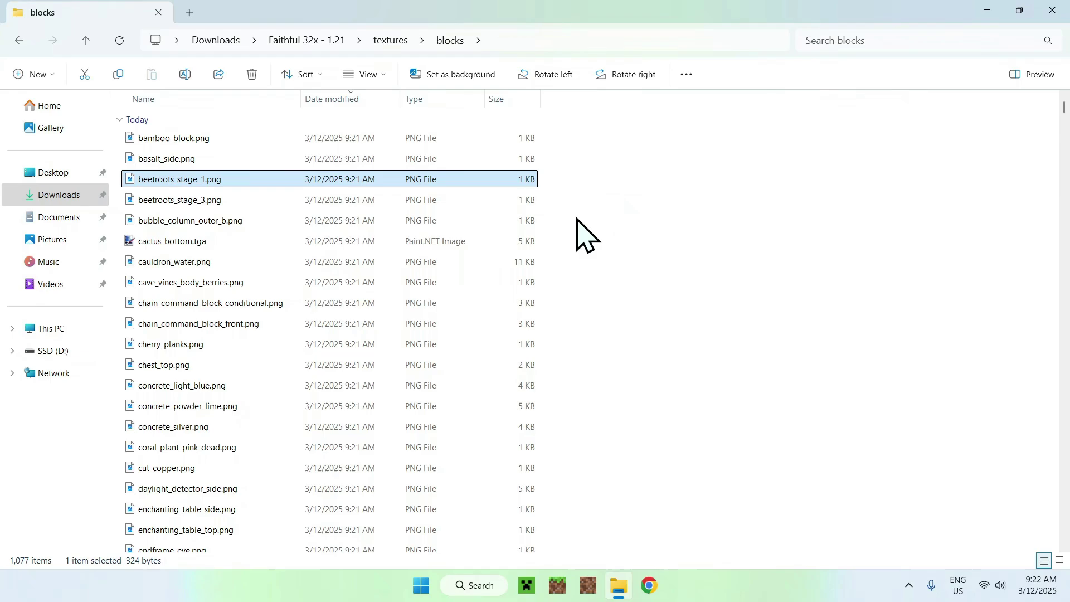
scroll(477, 261, down, 6)
scroll(501, 256, up, 6)
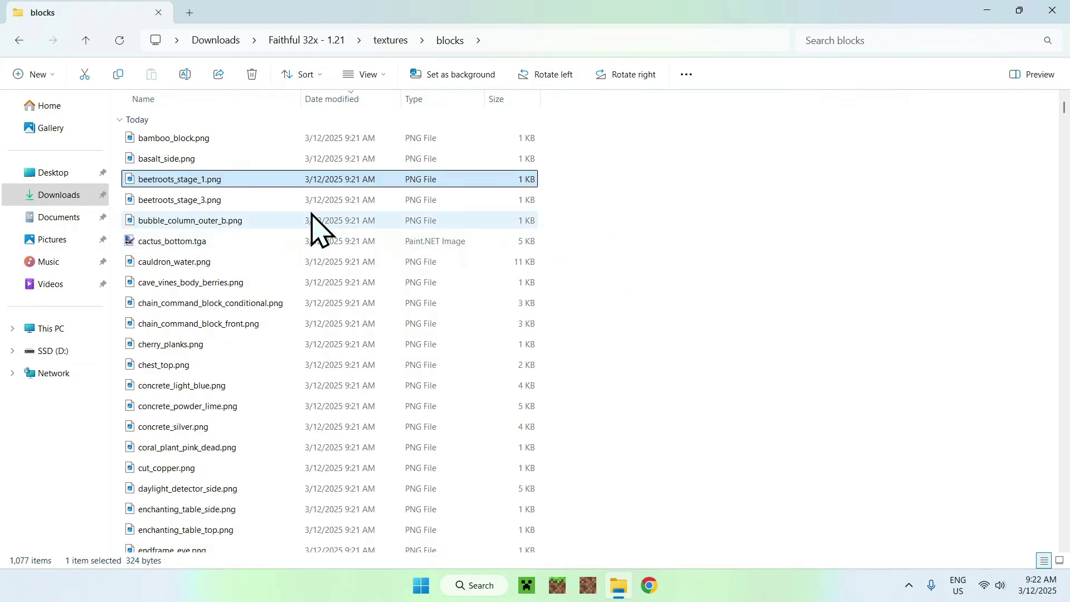
click(68, 195)
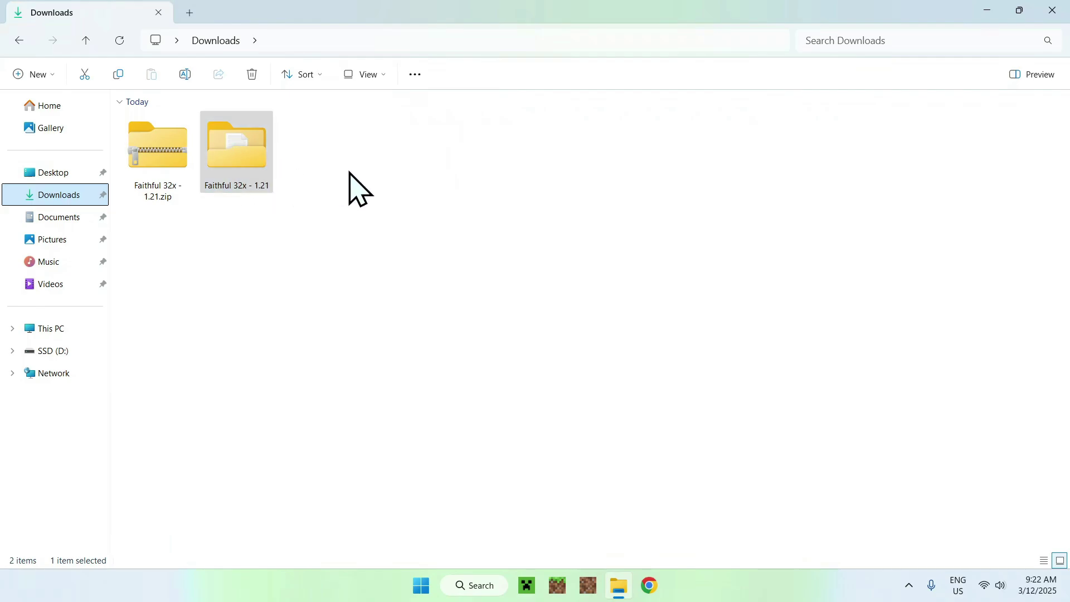
Compress all 11 items inside the extracted Faithful 32x - 1.21 folder into attachables.zip.
double_click(252, 154)
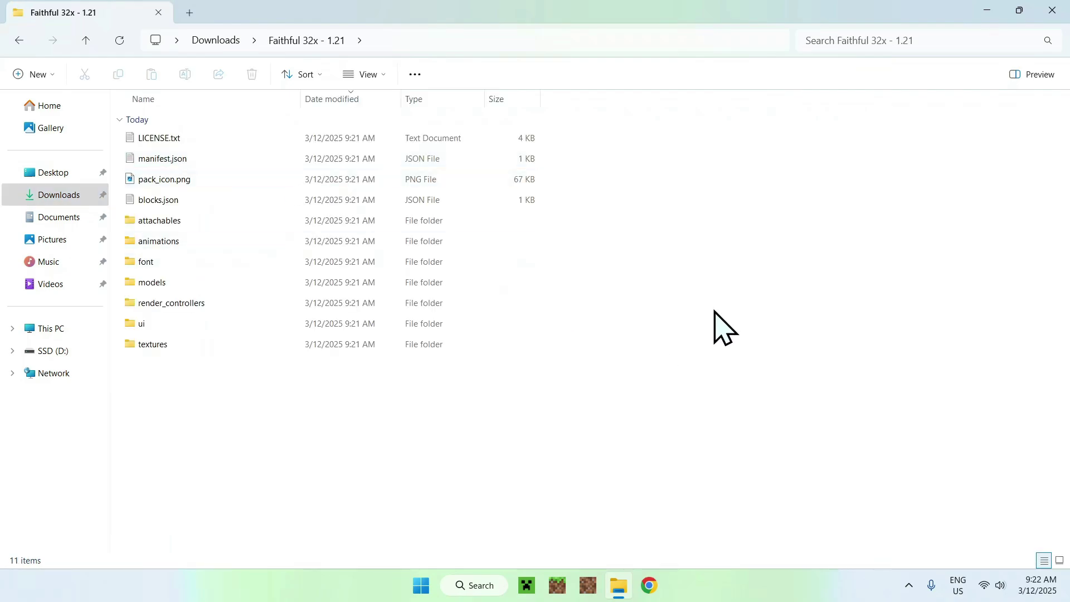
drag(505, 458, 267, 139)
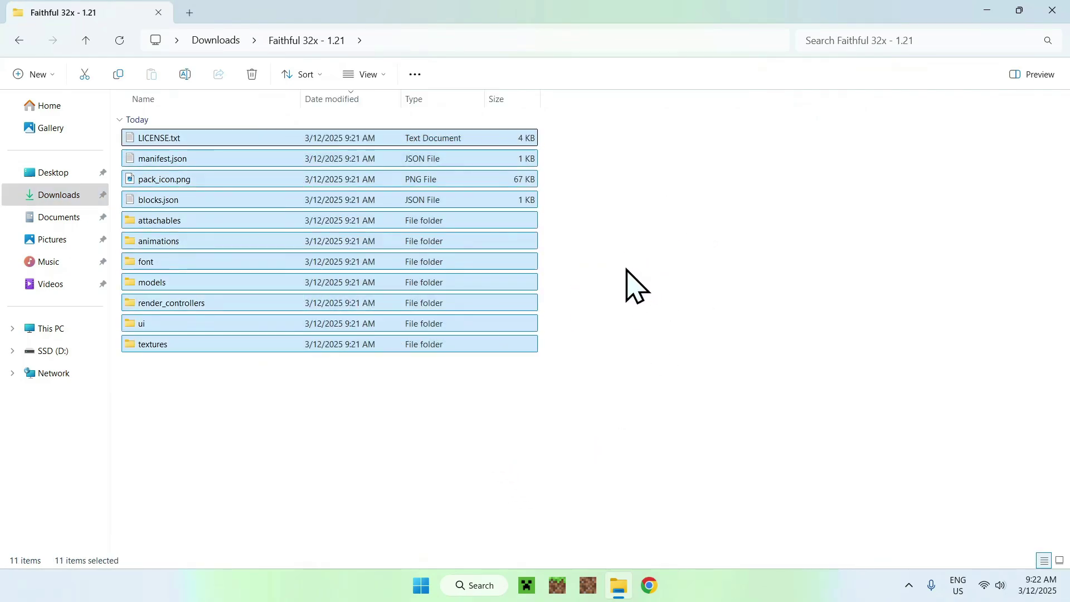
right_click(467, 233)
mouse_move(635, 333)
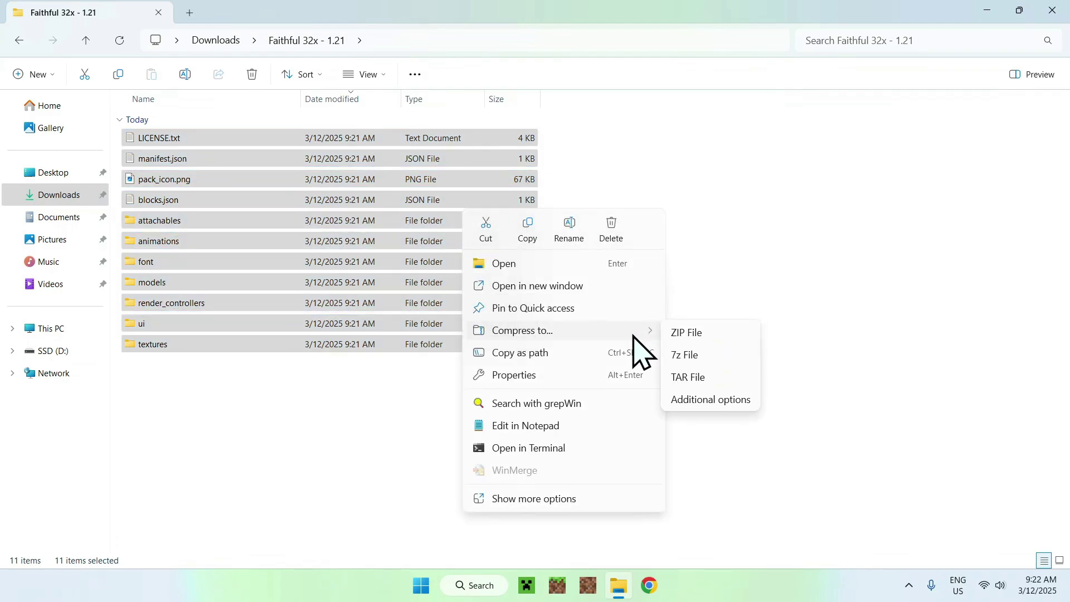
click(693, 338)
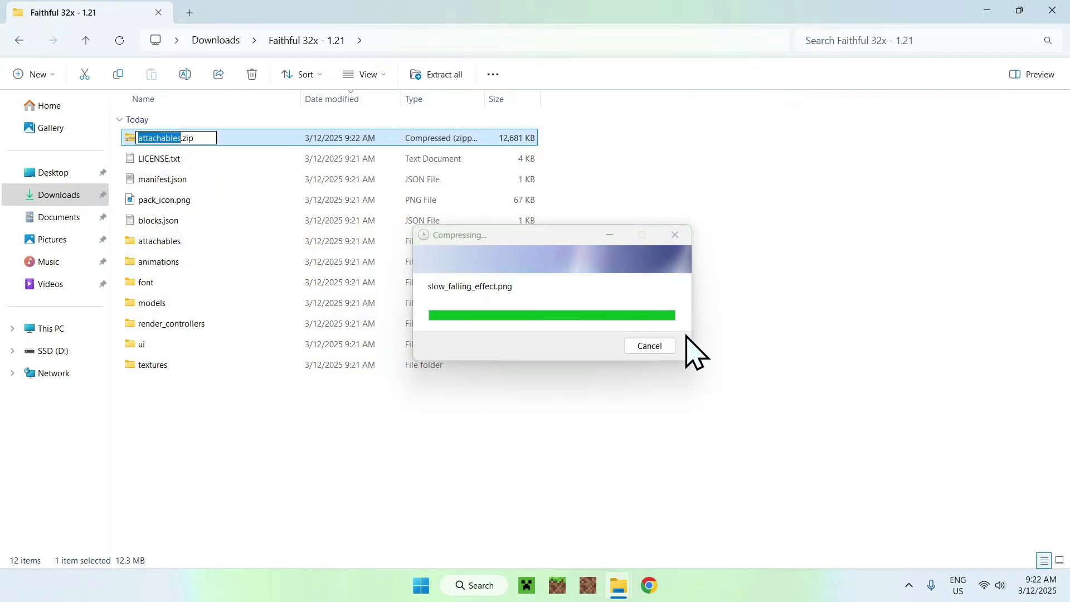
Rename attachables.zip to attachables.mcpack, confirm the extension change, and open it in Minecraft.
click(652, 299)
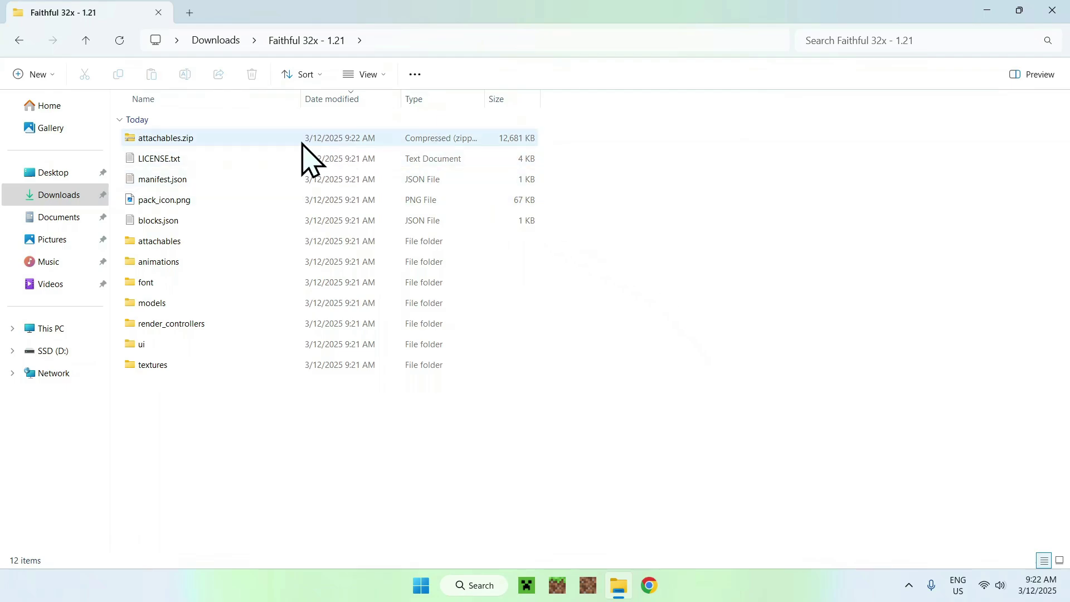
click(262, 140)
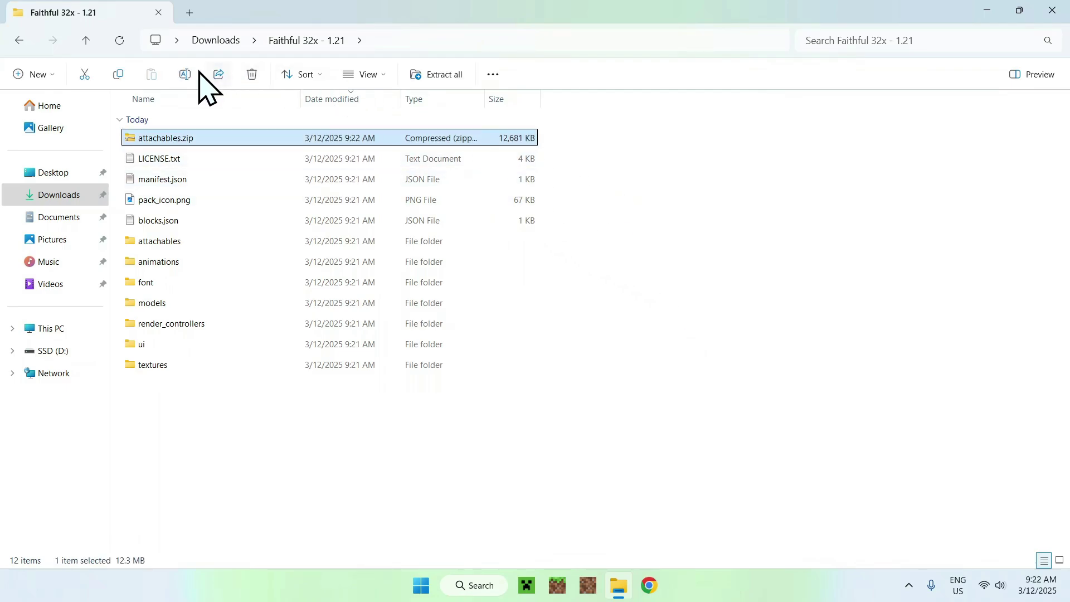
click(185, 74)
drag(180, 138, 205, 141)
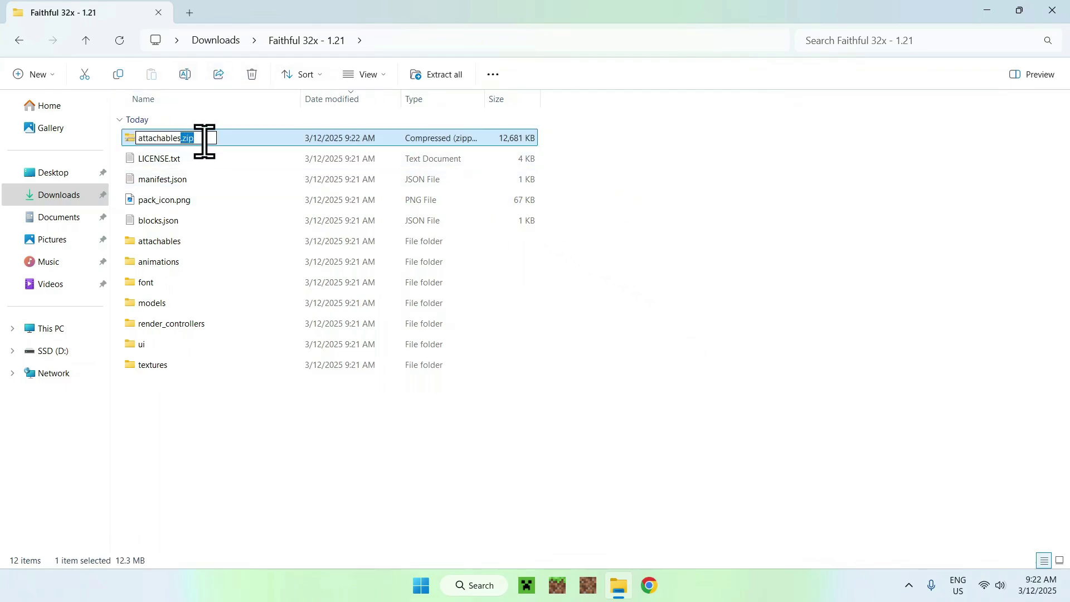
text(.mcpack)
key(Return)
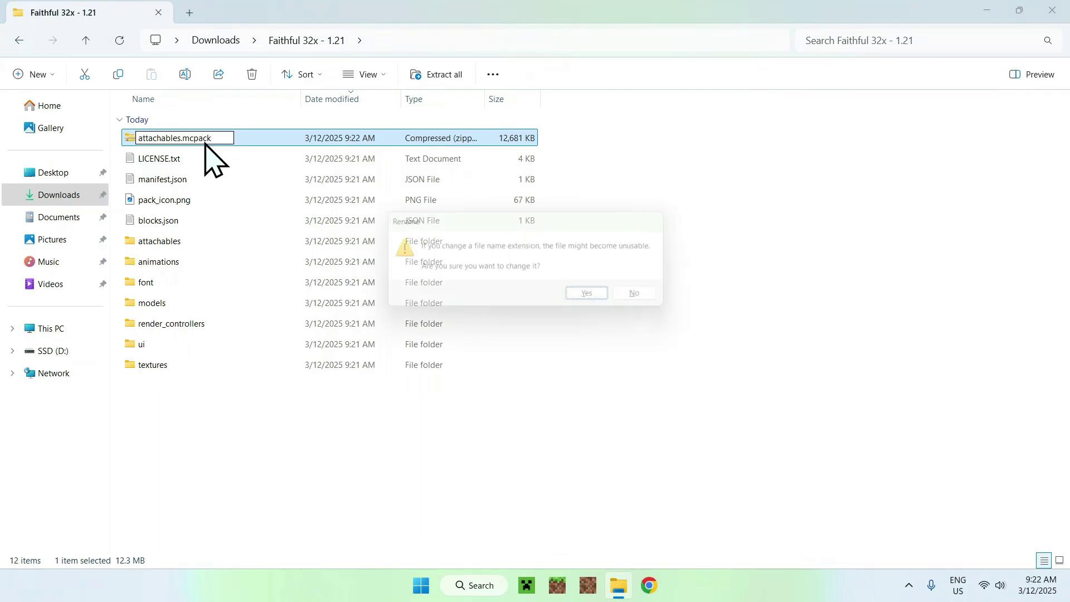
click(592, 297)
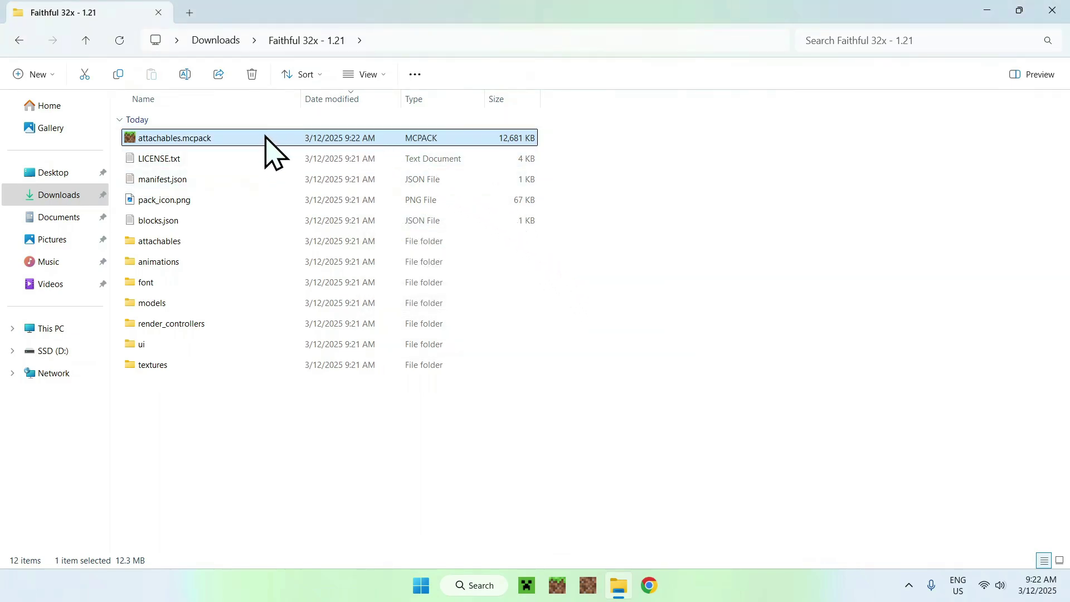
double_click(470, 138)
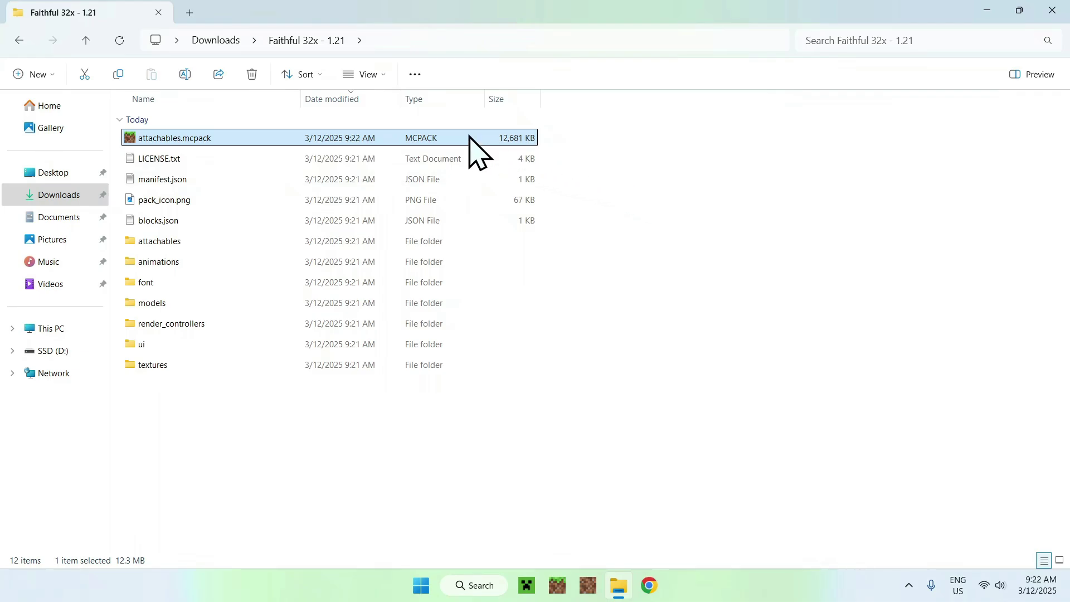